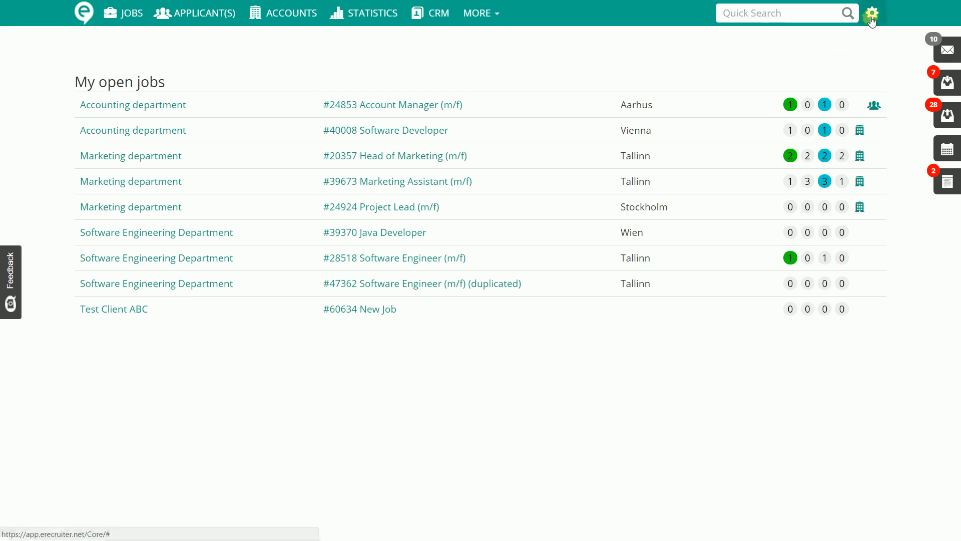
- Open the personal settings and review the available interface languages and time zones
click(871, 13)
click(850, 63)
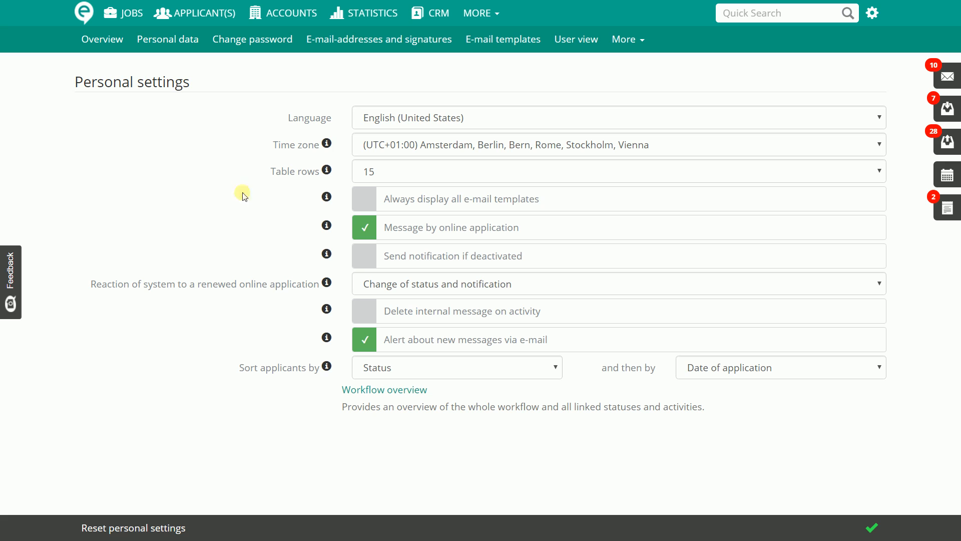
click(379, 120)
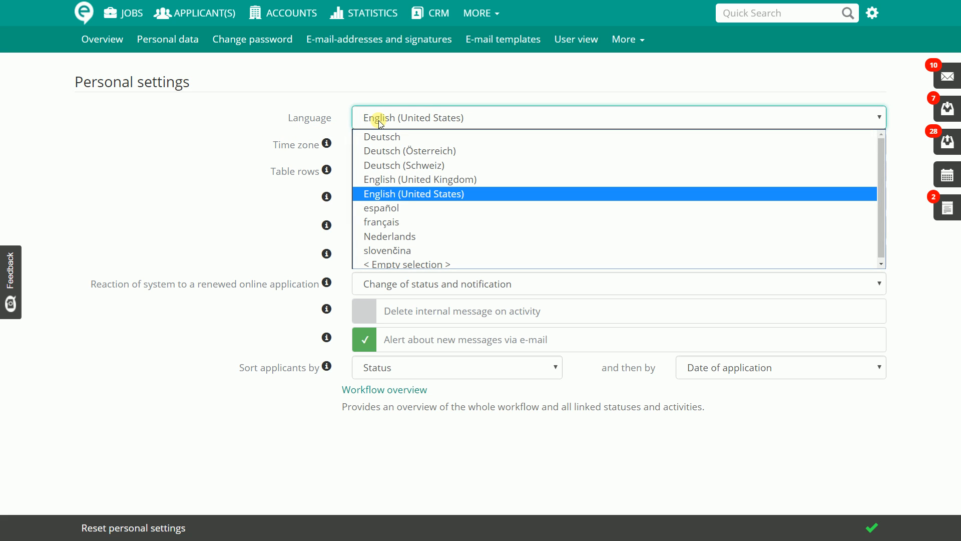
click(224, 143)
click(406, 147)
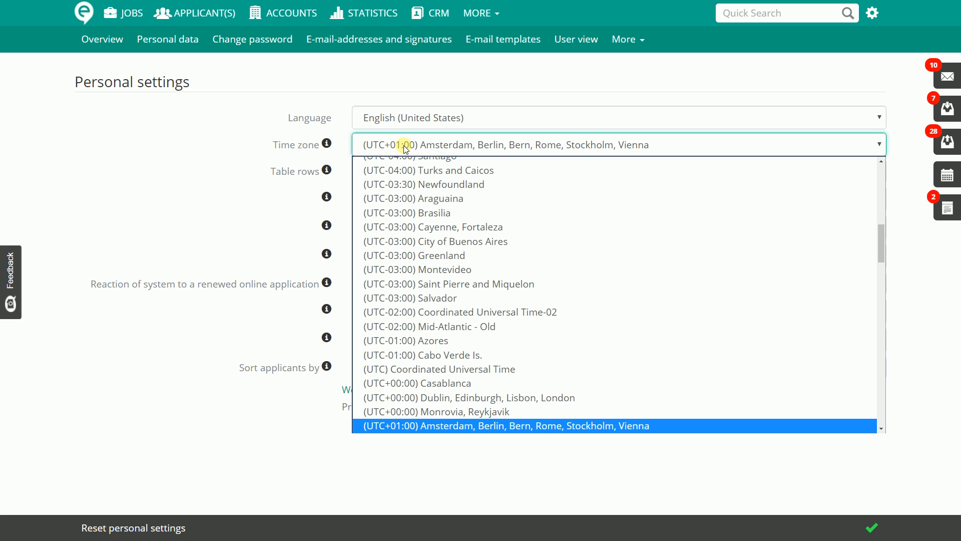
click(215, 153)
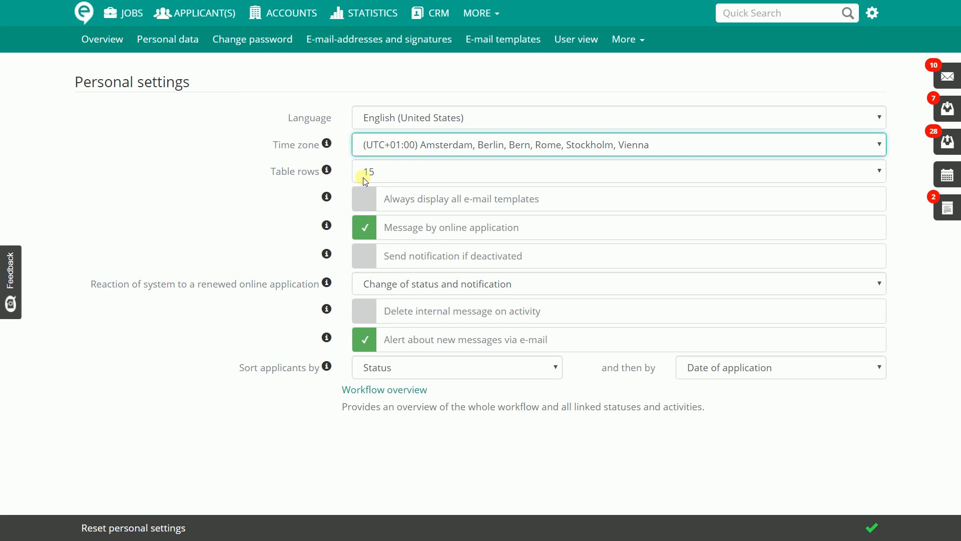
- Review the available numbers of table rows without choosing a different one
click(388, 173)
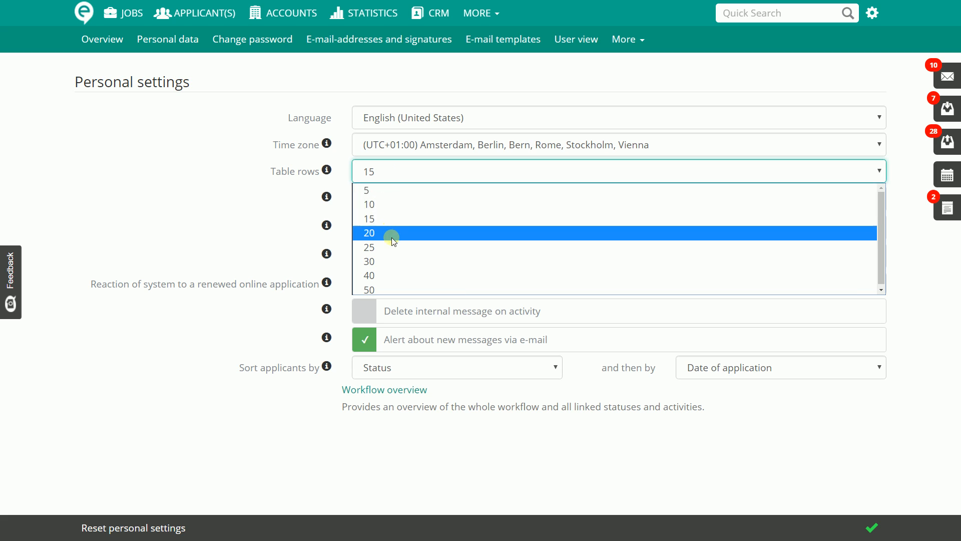
click(391, 250)
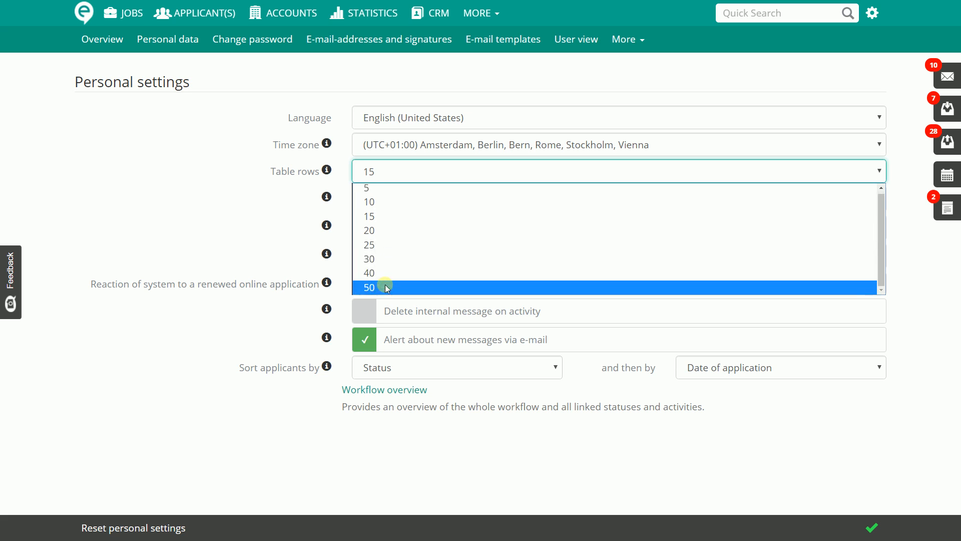
click(265, 228)
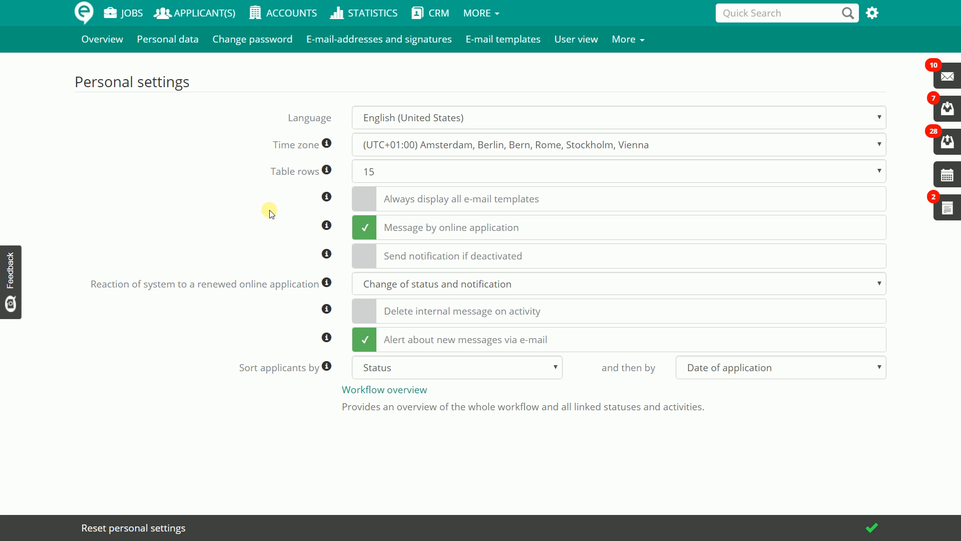
- Show the explanation for the option to always display all e-mail templates, read it, and hide it again
click(327, 197)
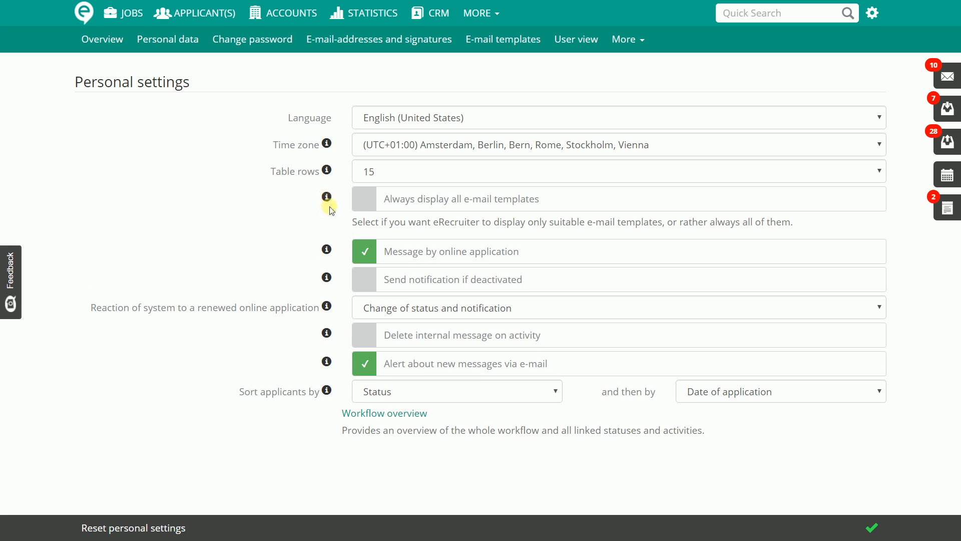
drag(353, 222, 819, 223)
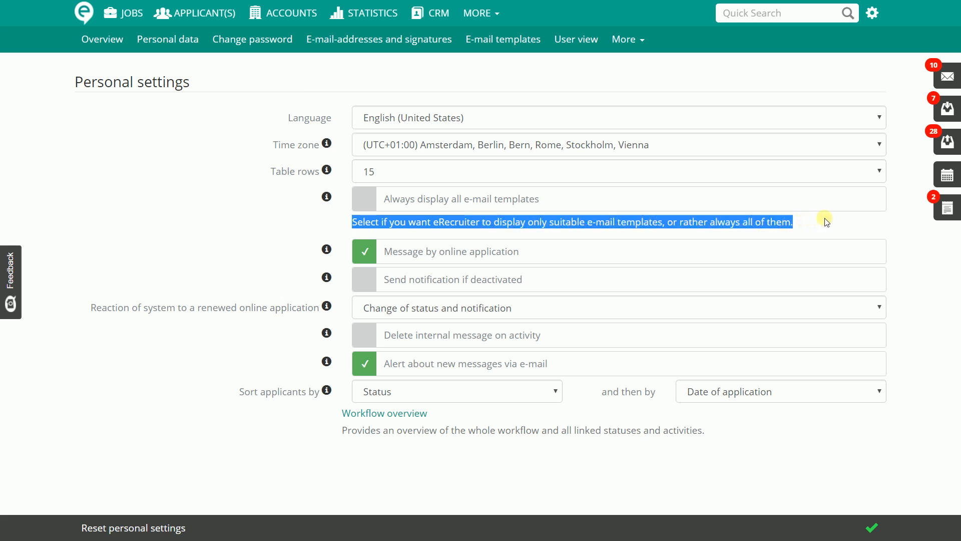
click(821, 220)
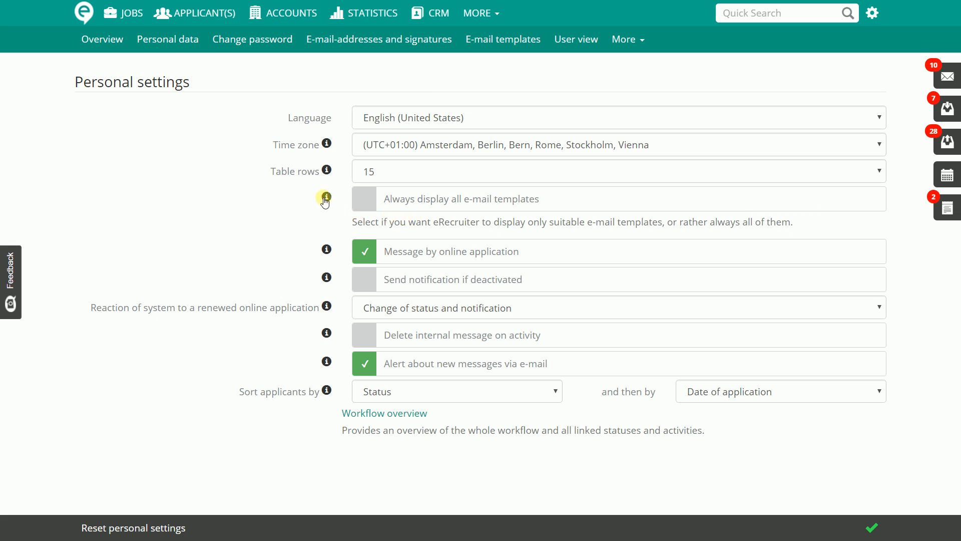
click(326, 200)
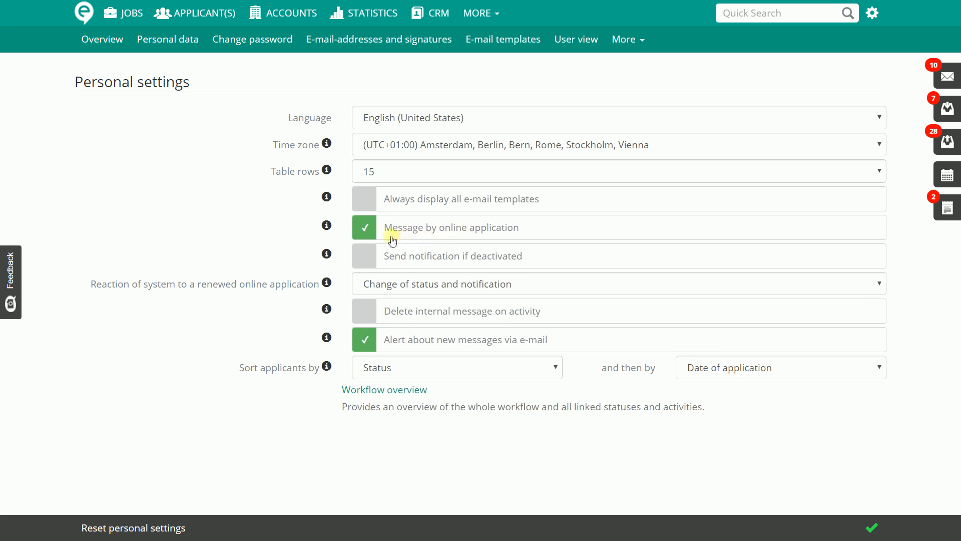
- Turn off Message by online application and review the possible system reactions to a renewed online application
click(363, 232)
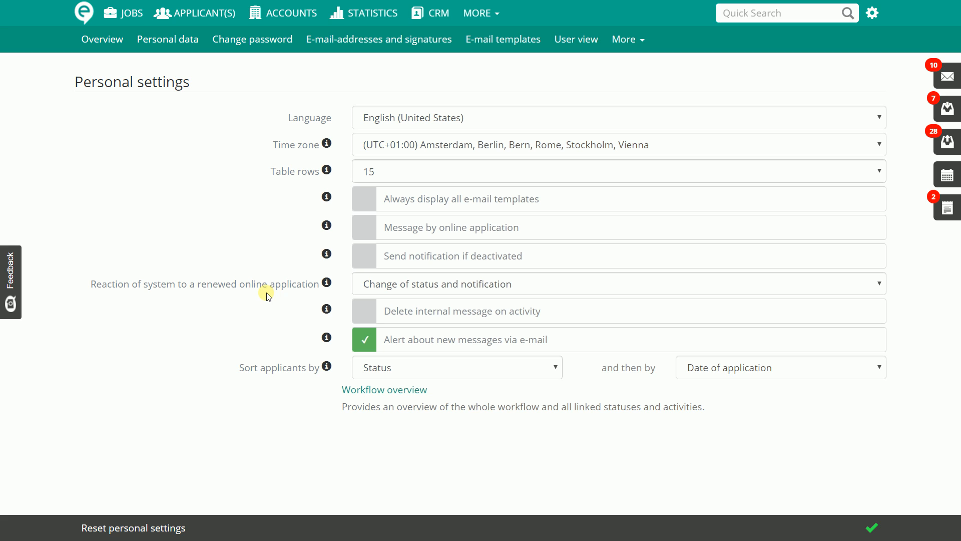
click(401, 287)
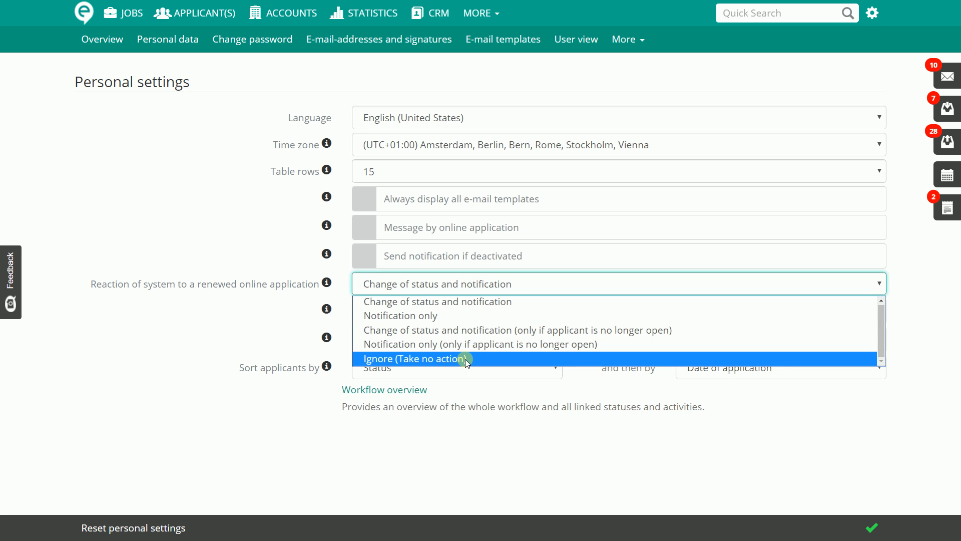
click(252, 319)
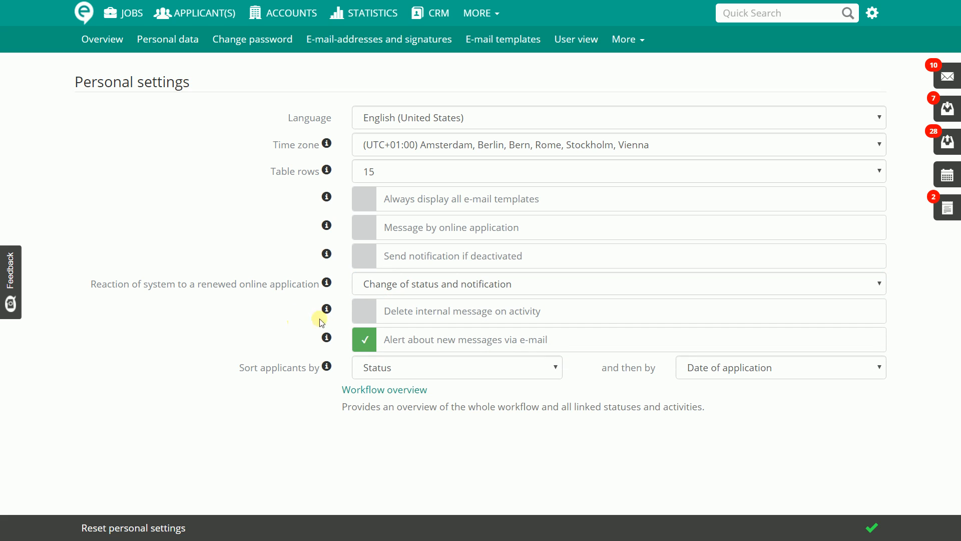
- Turn on Delete internal message on activity and review the primary and secondary criteria for sorting applicants
click(364, 313)
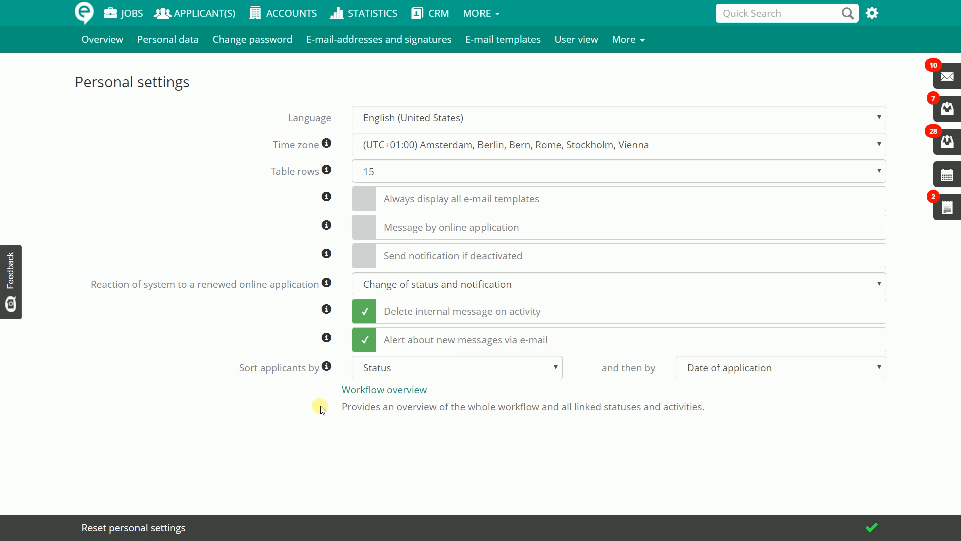
click(378, 372)
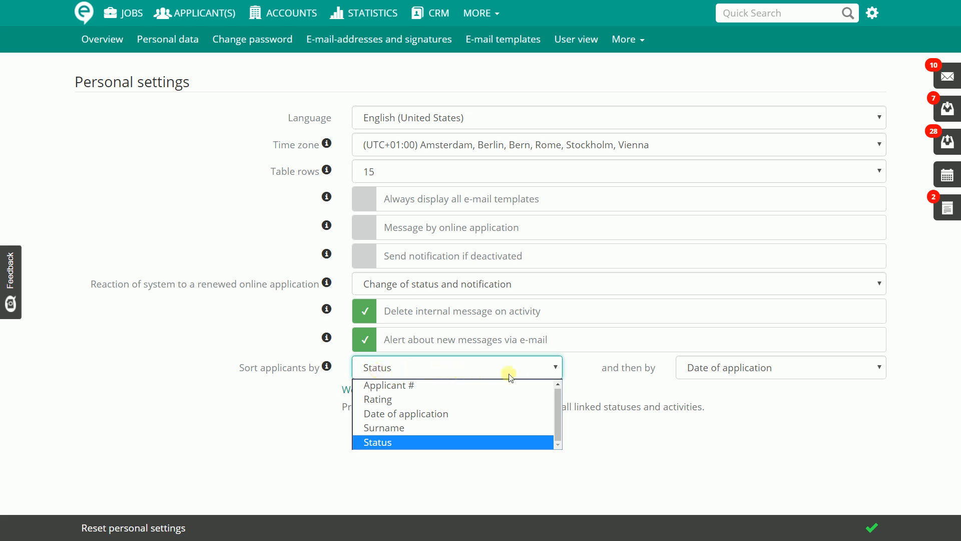
click(557, 370)
click(558, 370)
click(557, 370)
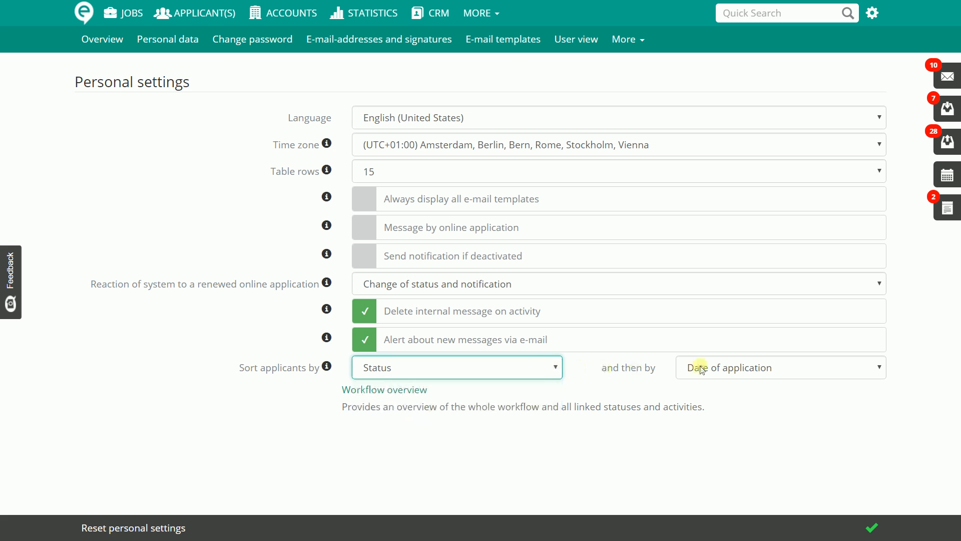
click(731, 367)
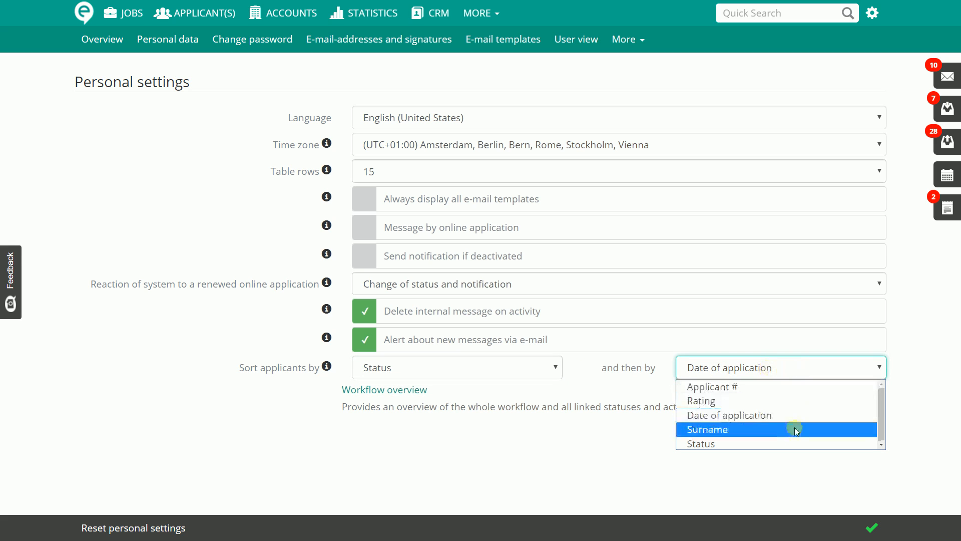
click(572, 447)
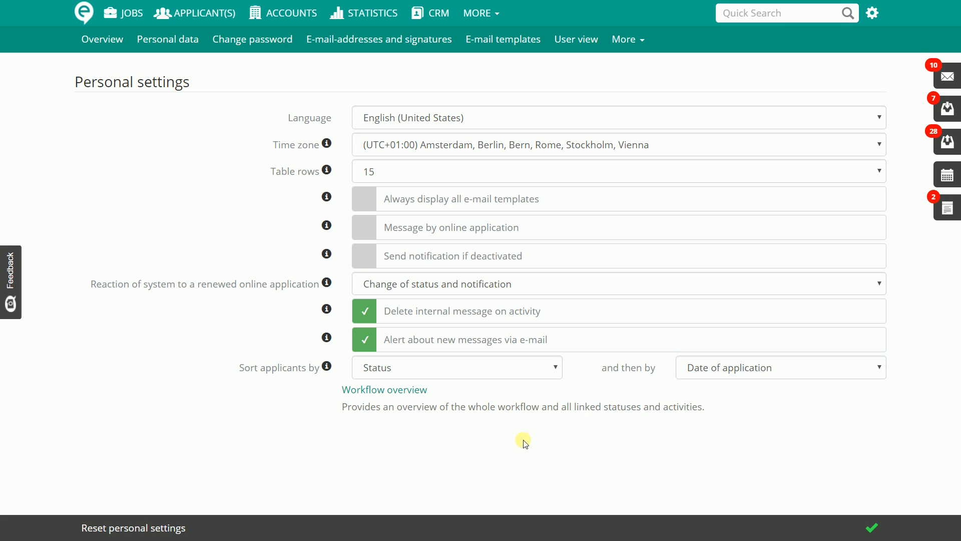
- Open the workflow overview and examine each status's activities and following statuses, starting with Reject application for an online application
click(386, 395)
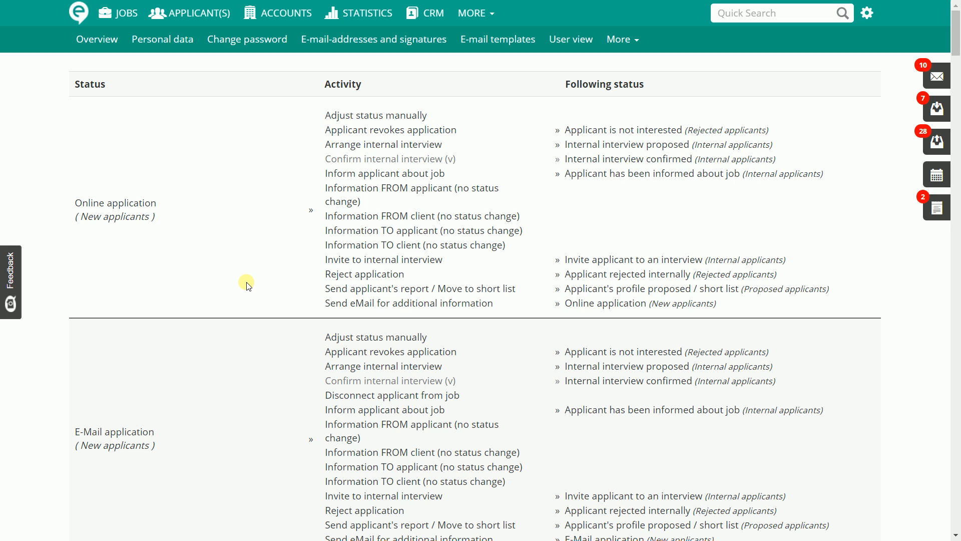
drag(75, 203, 156, 205)
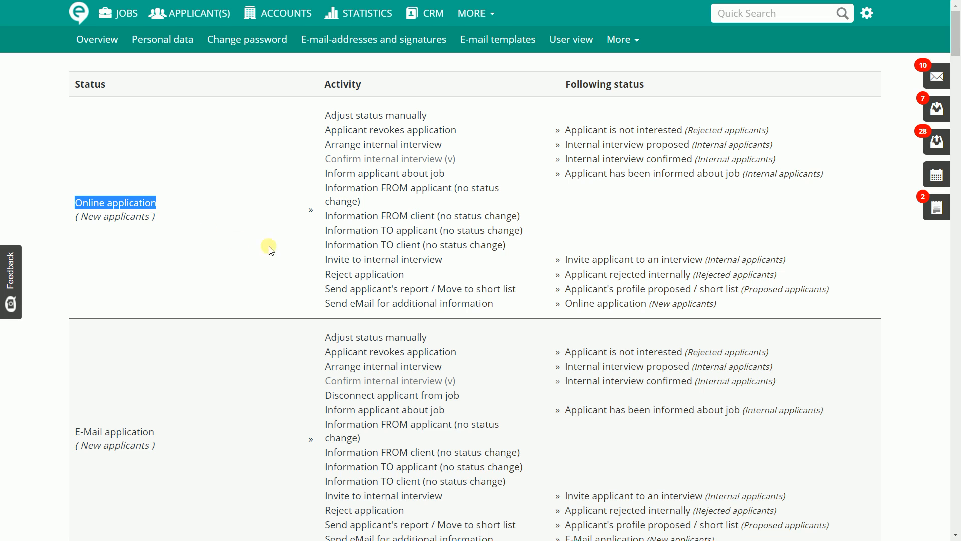
drag(325, 273, 410, 271)
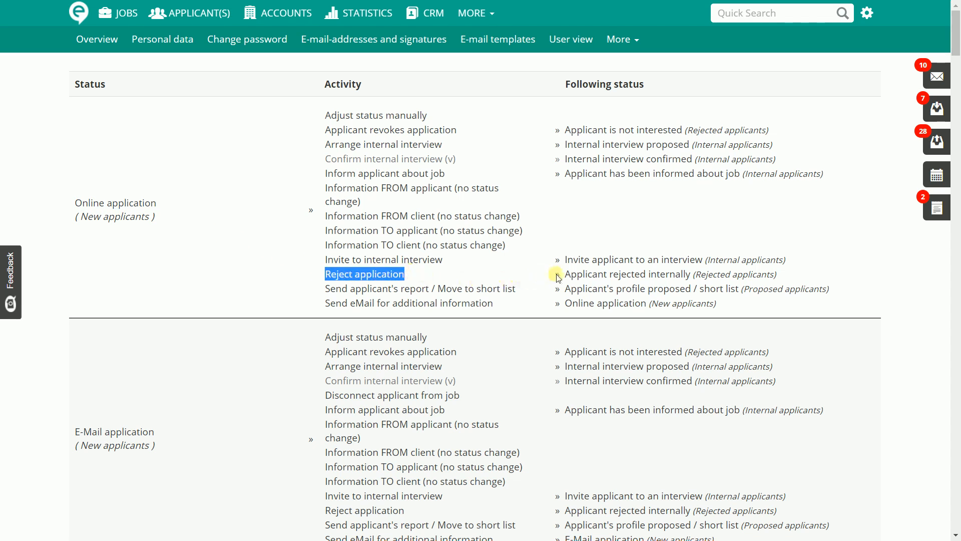
drag(565, 275, 805, 276)
click(903, 257)
scroll(905, 258, down, 4)
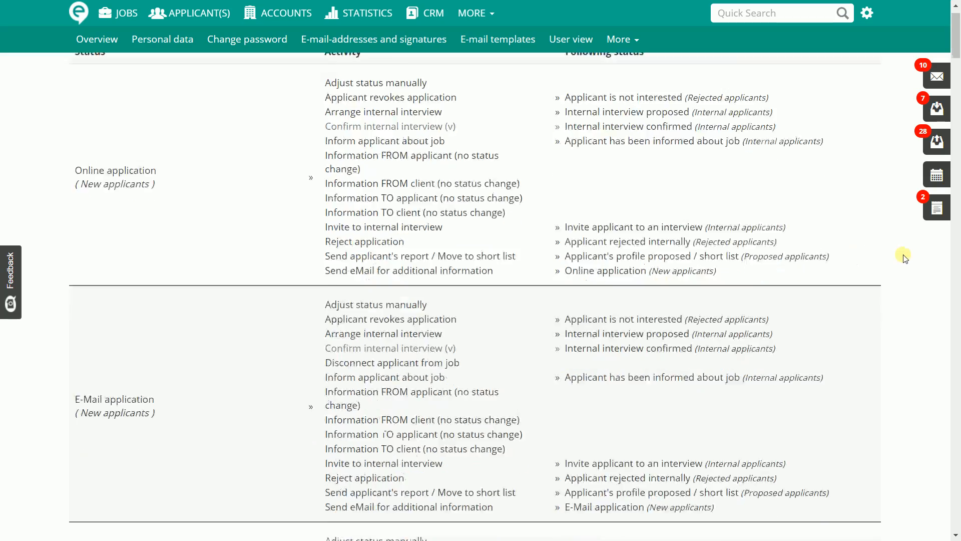
scroll(904, 257, down, 7)
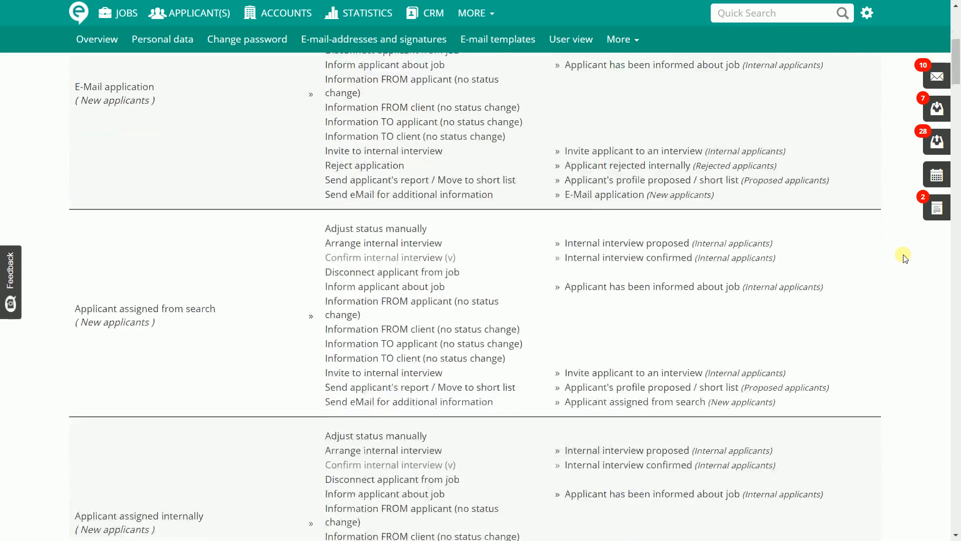
scroll(904, 257, down, 6)
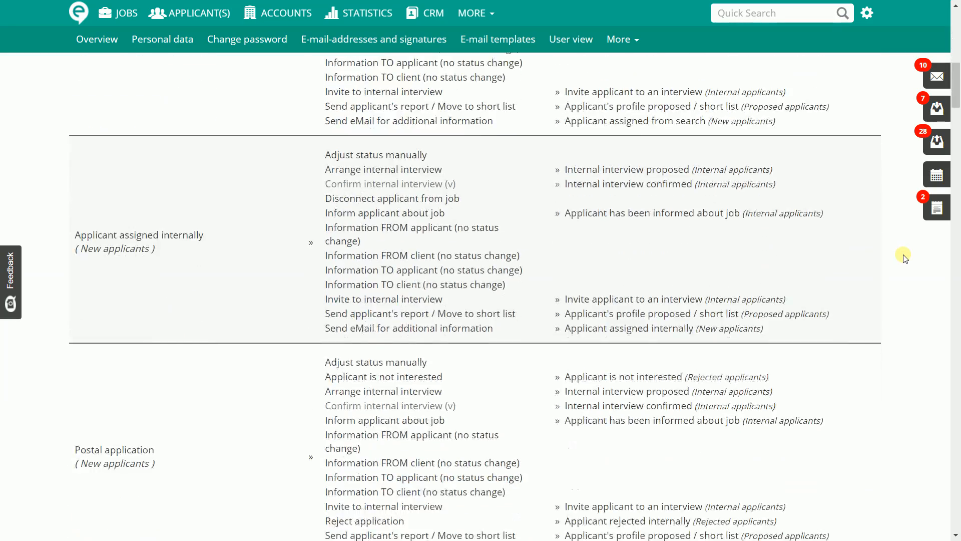
scroll(904, 257, down, 5)
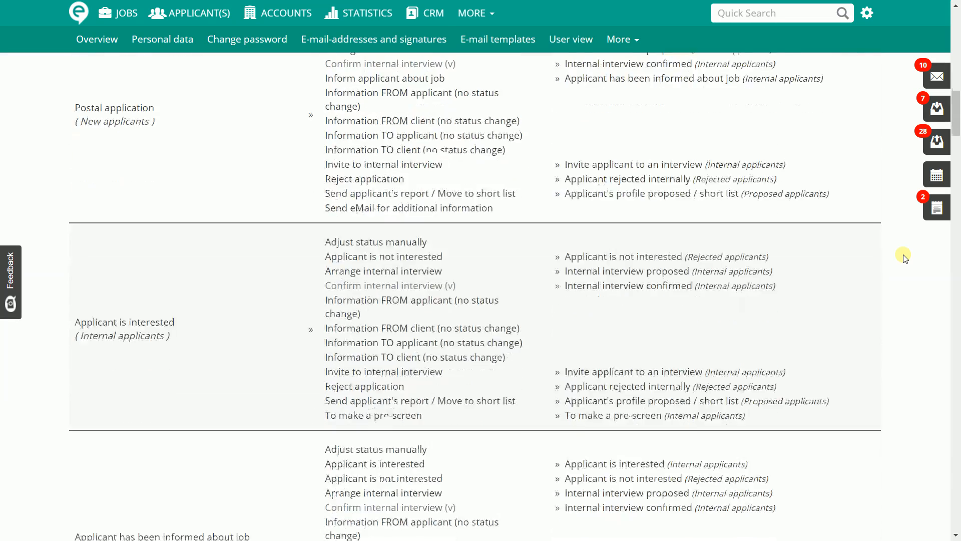